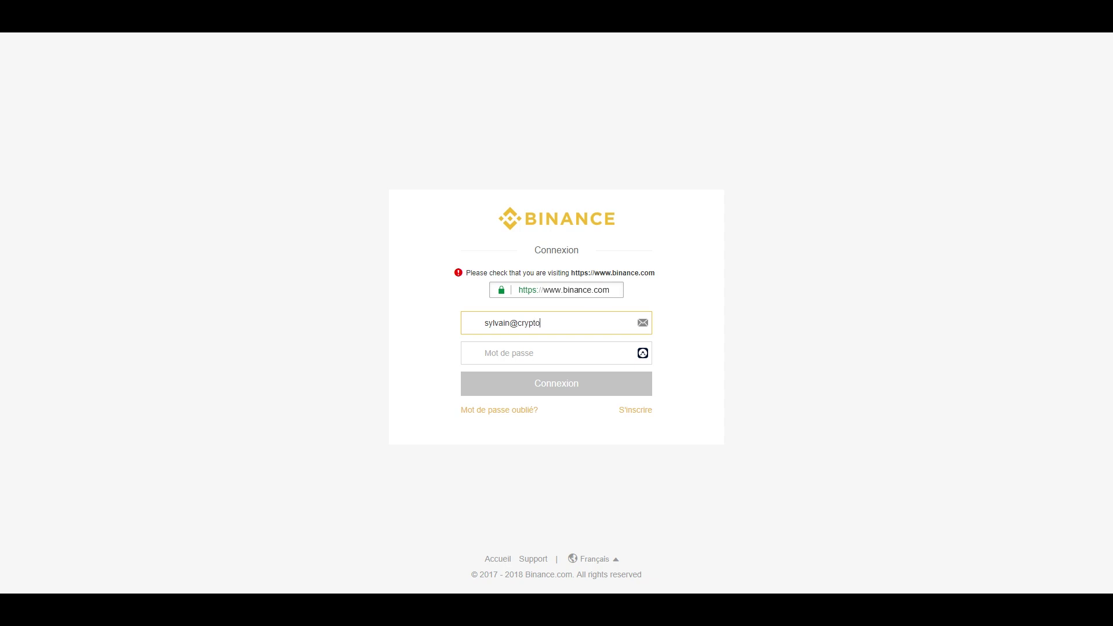
Log in to Binance with the account password and pass the sliding-puzzle captcha.
left_click(550, 353)
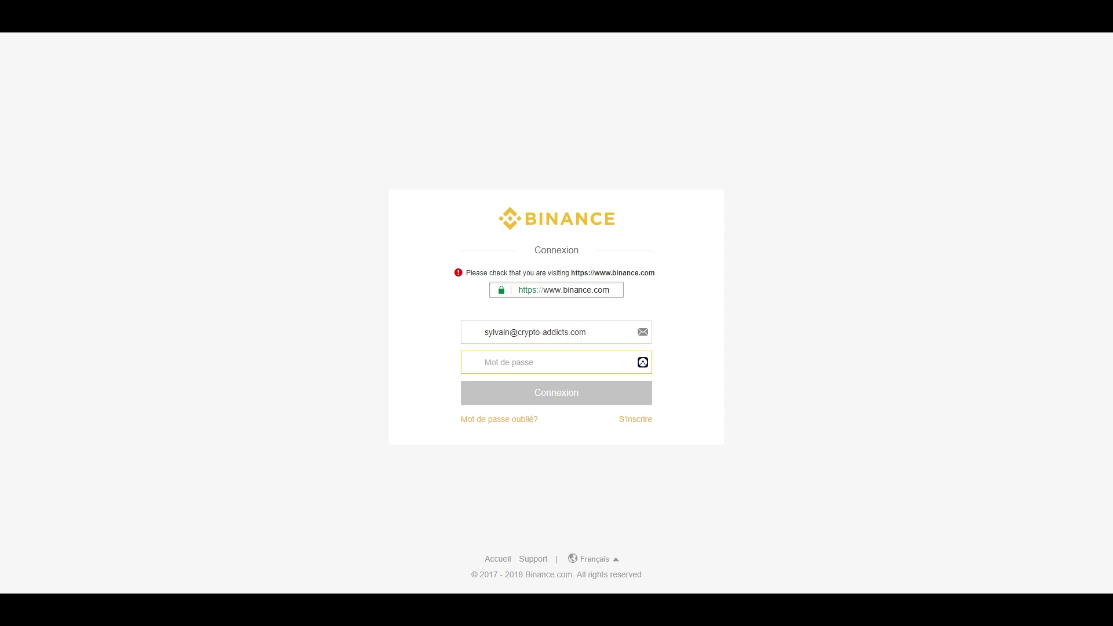
type("•••••••••••")
key("Return")
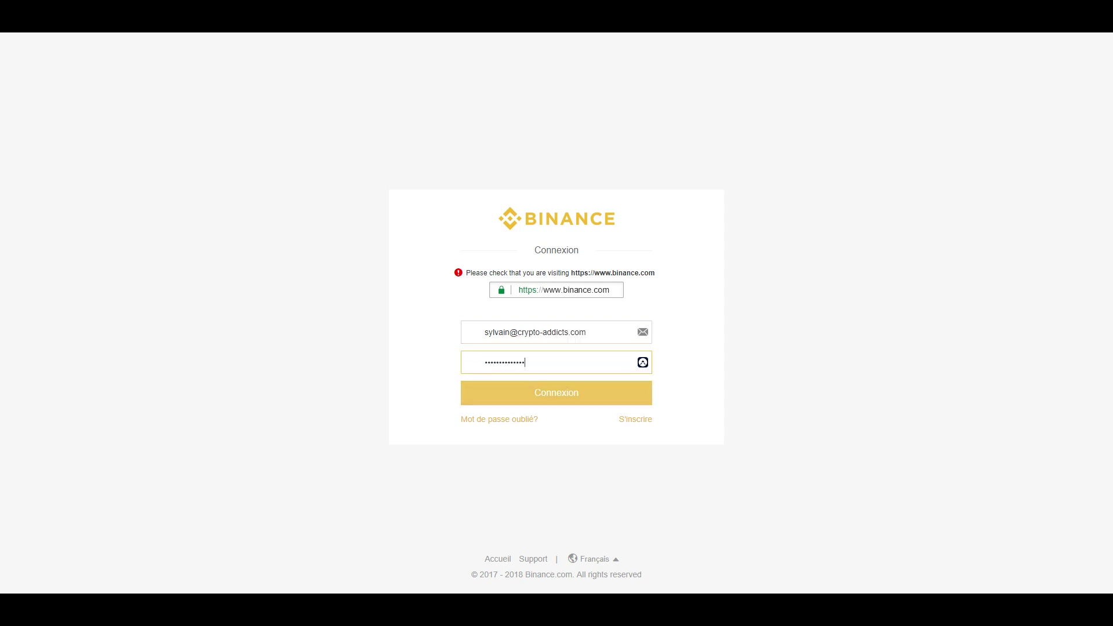
left_click_drag(497, 348, 536, 348)
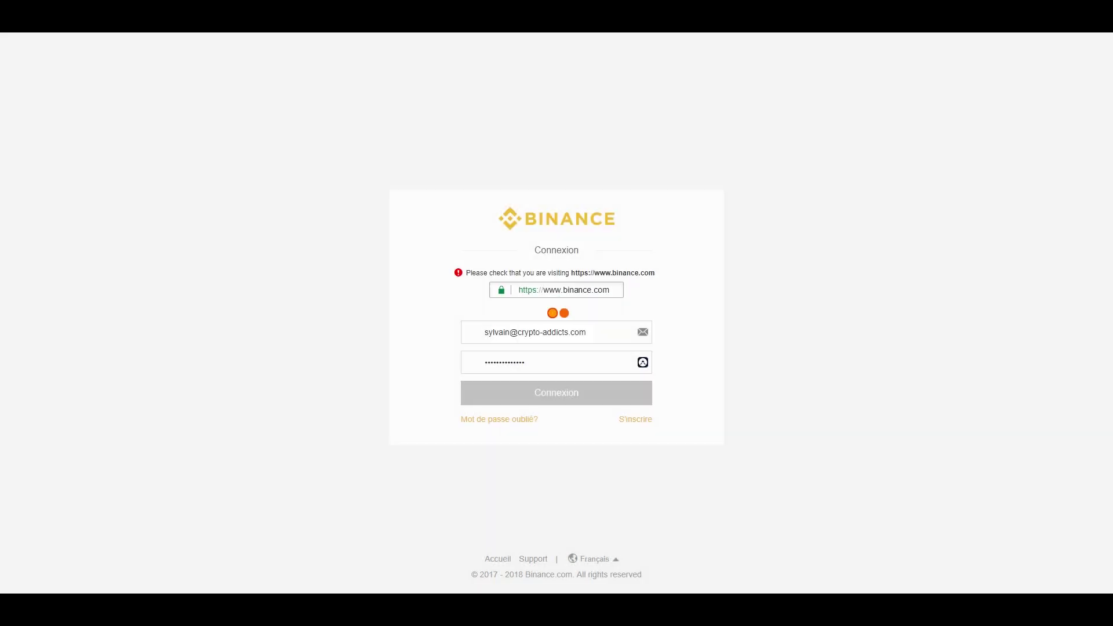
left_click(790, 259)
left_click(746, 327)
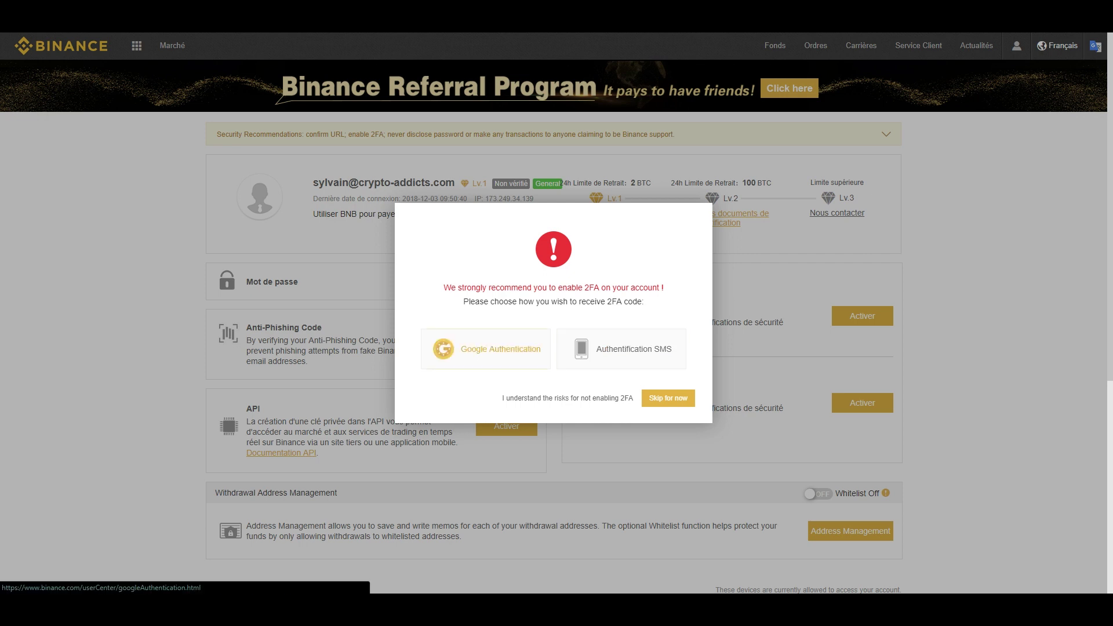
Choose Google Authentication and step through the app download, QR scan and backup key screens.
left_click(485, 348)
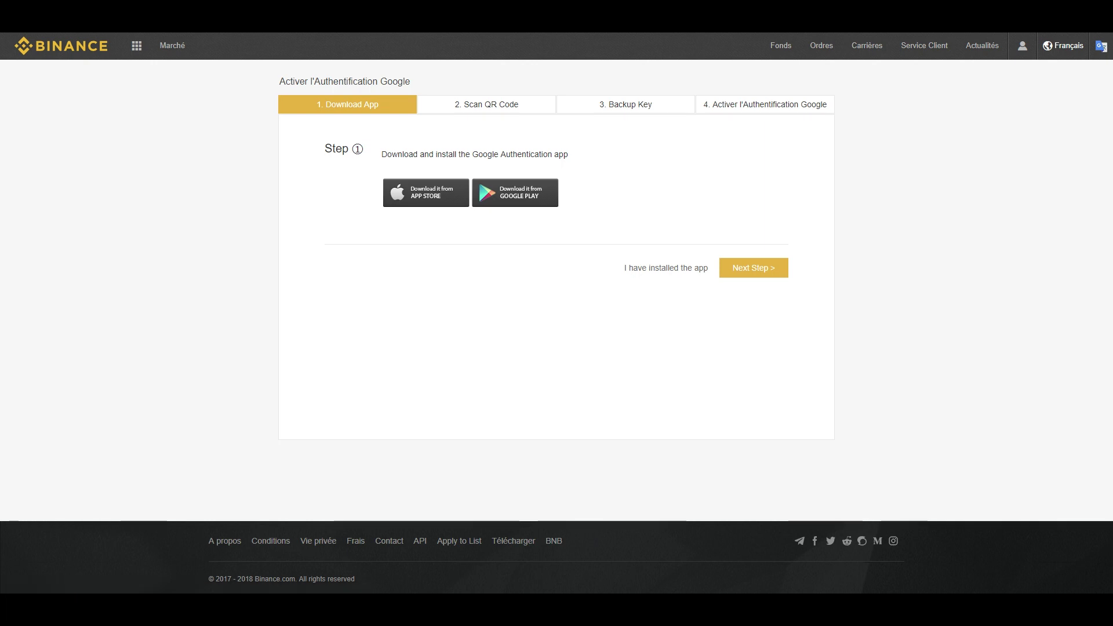
left_click(753, 267)
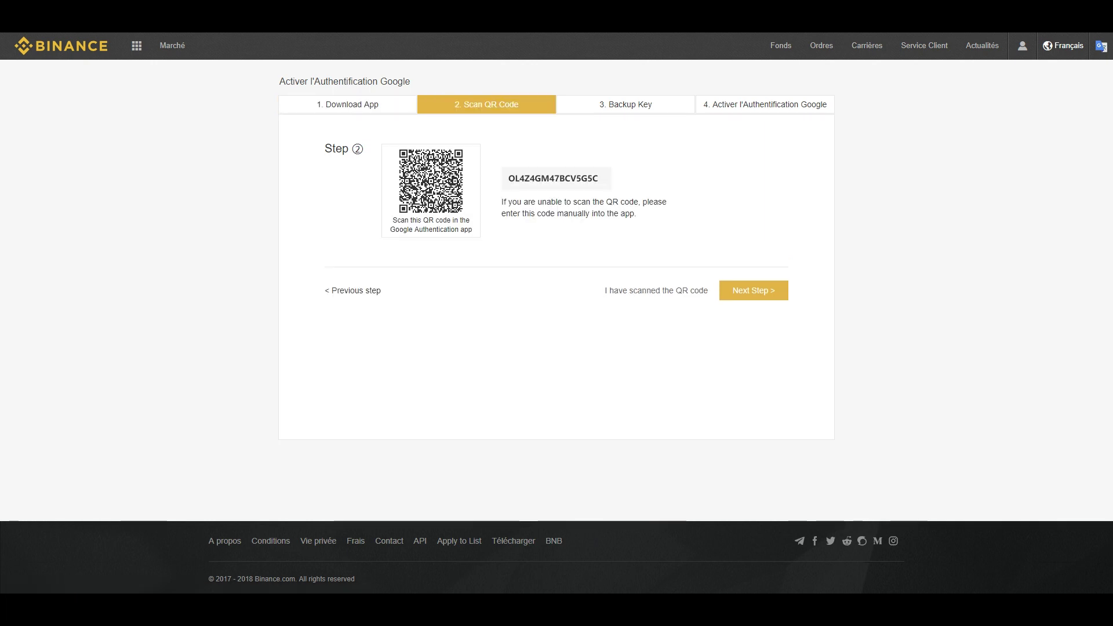
left_click(753, 290)
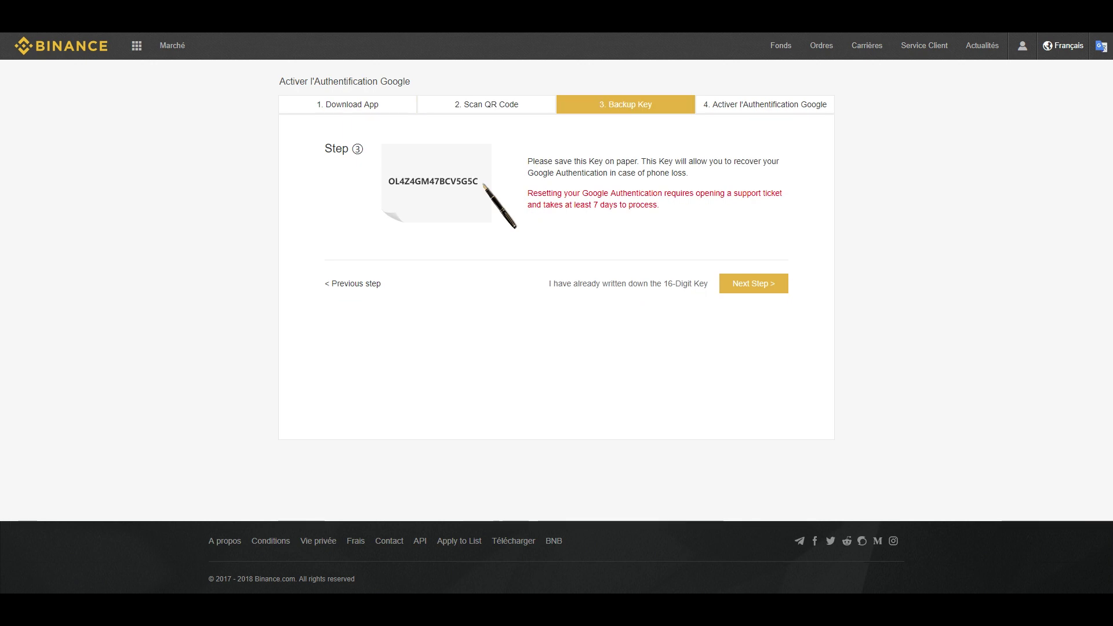
left_click(754, 283)
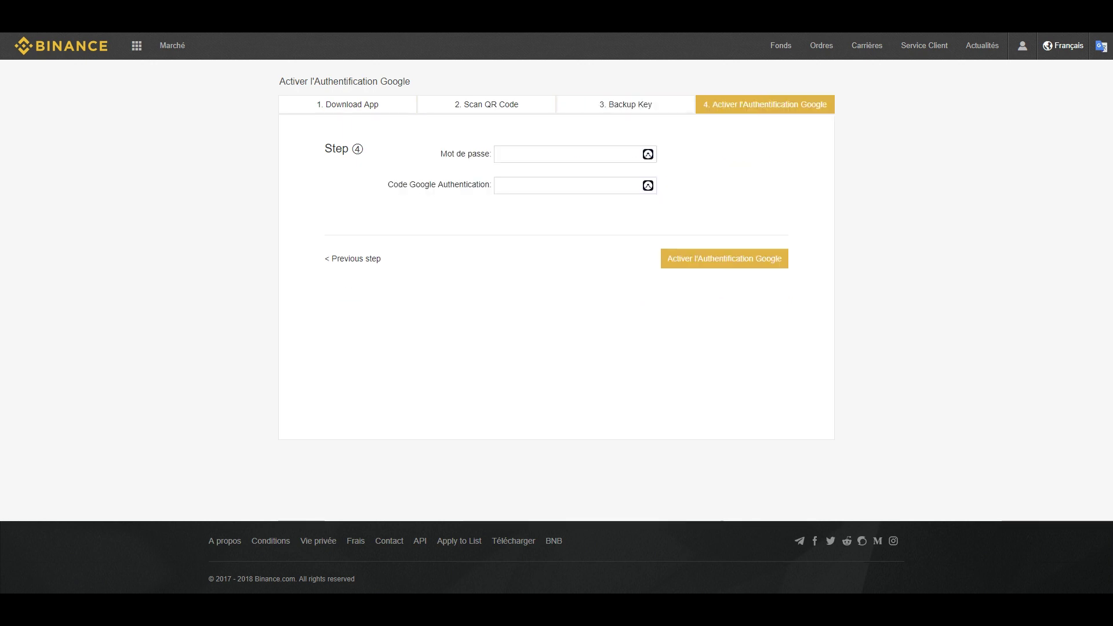
Enter the account password and the authenticator code to activate Google Authentication.
left_click(568, 154)
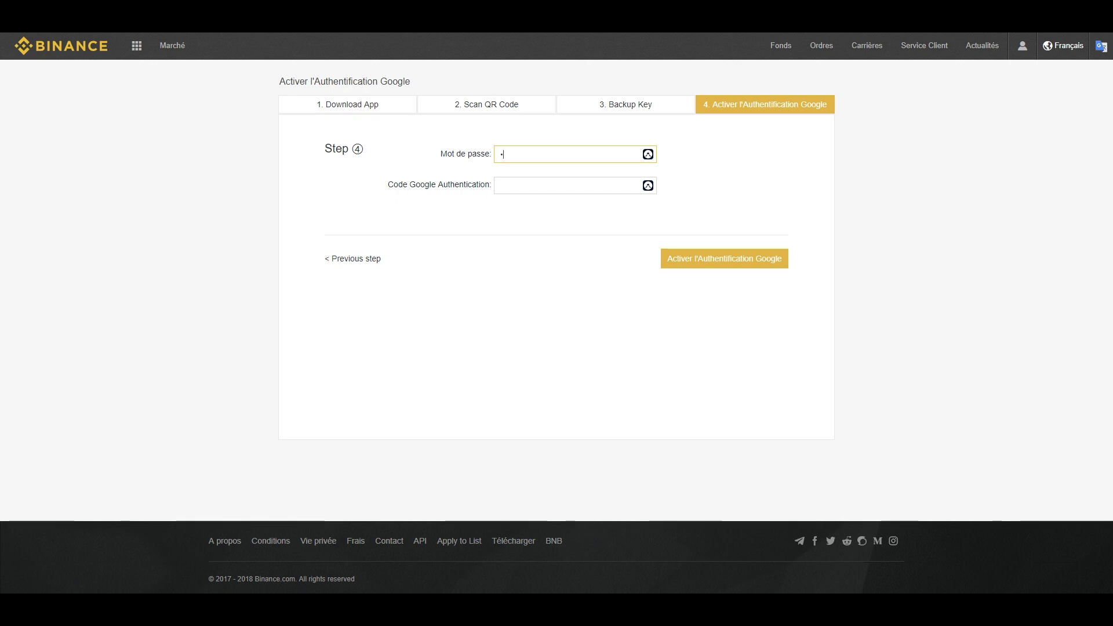
key("Tab")
key("Return")
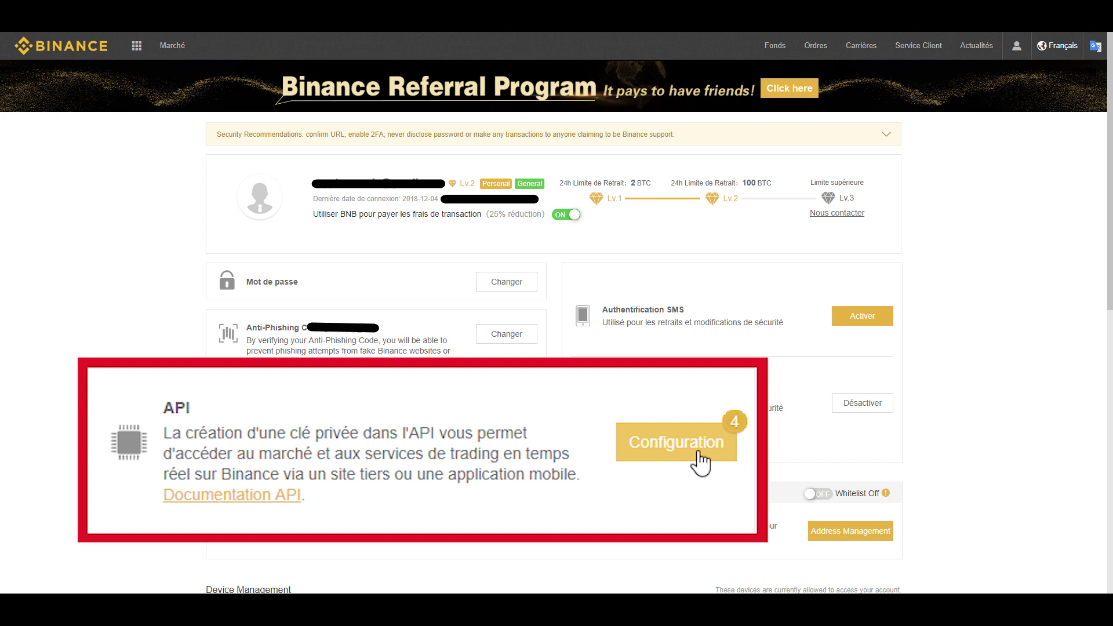
Create the 'Crypto-Addicts trading bot' API key, confirming with the authenticator code.
left_click(698, 458)
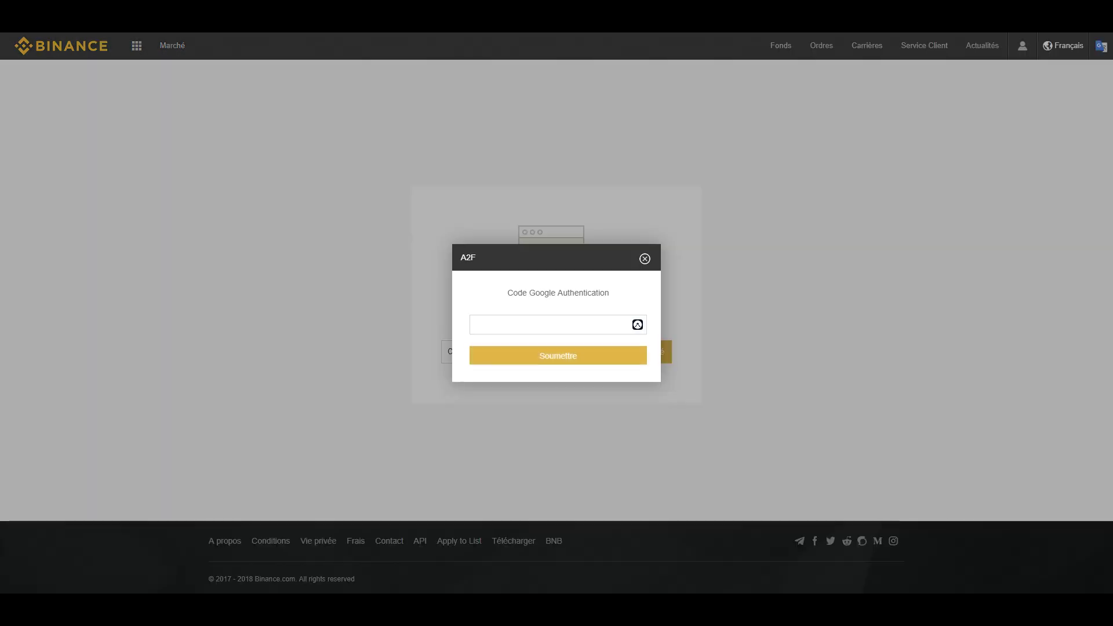
left_click(551, 324)
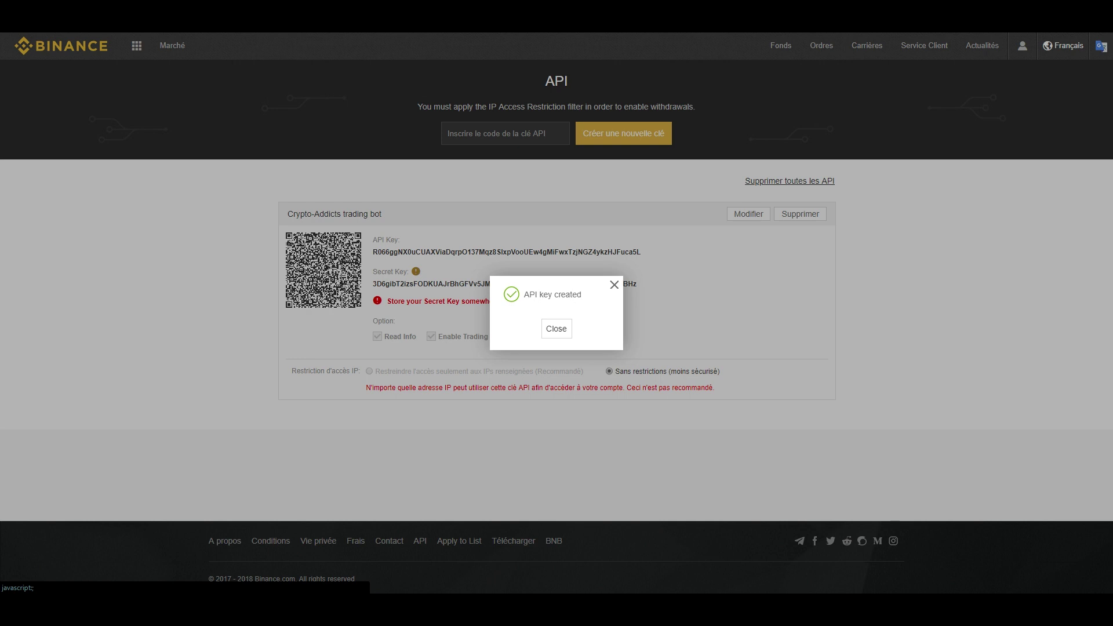
left_click(556, 329)
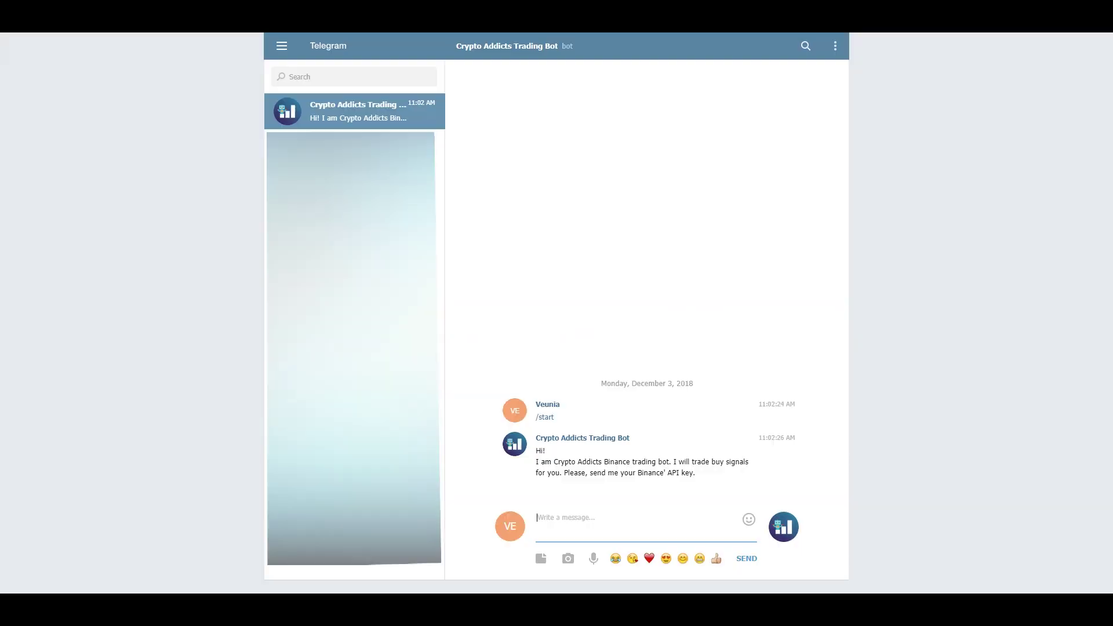
Send the Binance API key and secret to the bot and start a personal strategy.
key("ctrl+v")
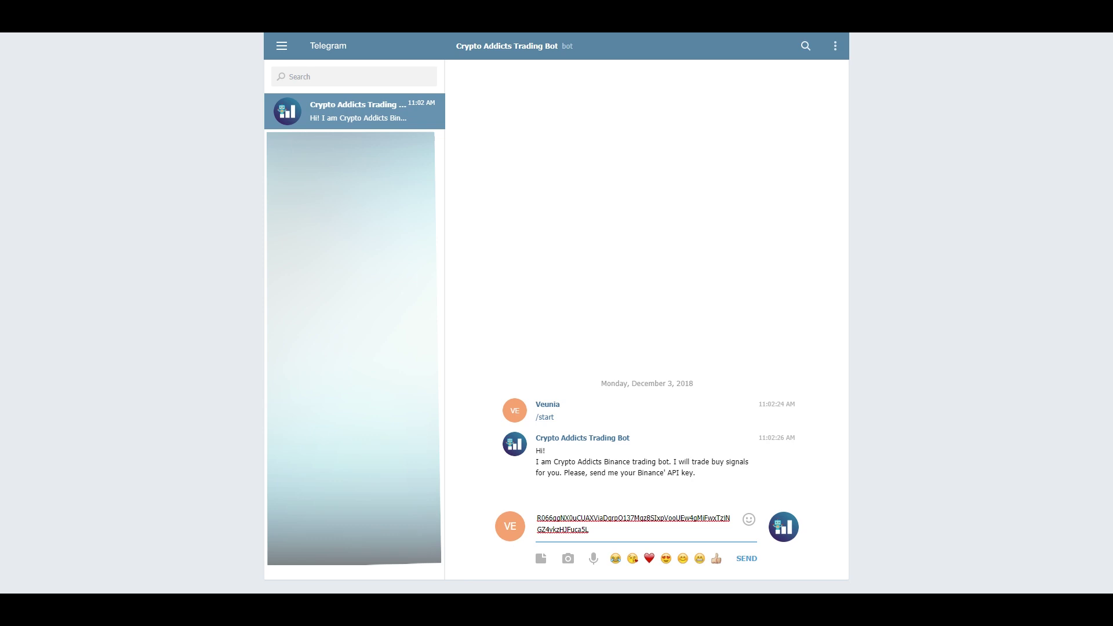
key("Return")
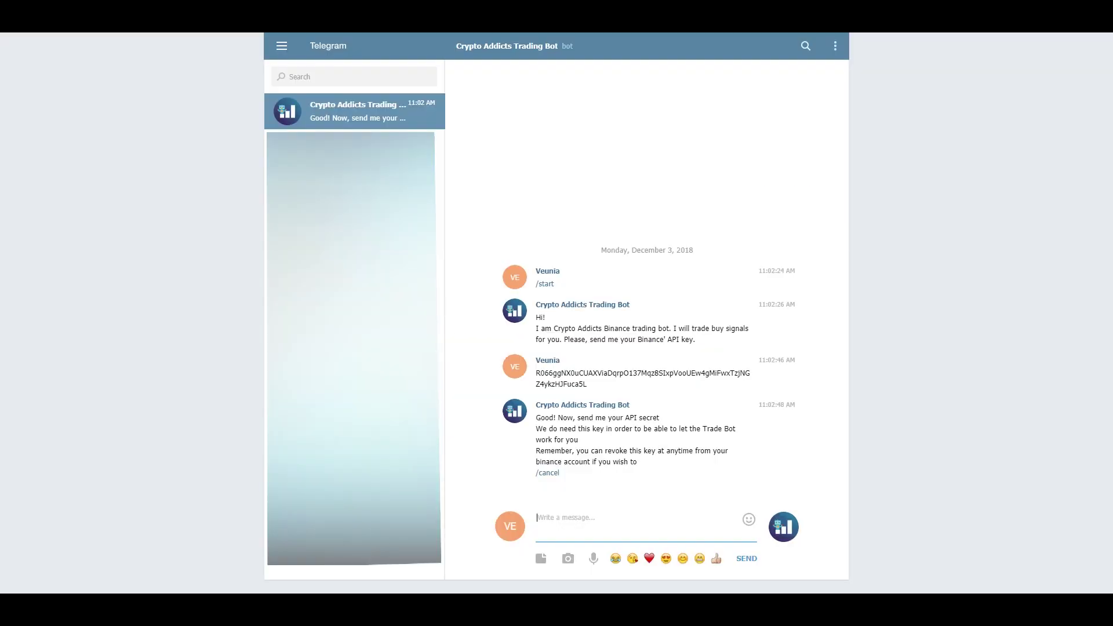
key("ctrl+v")
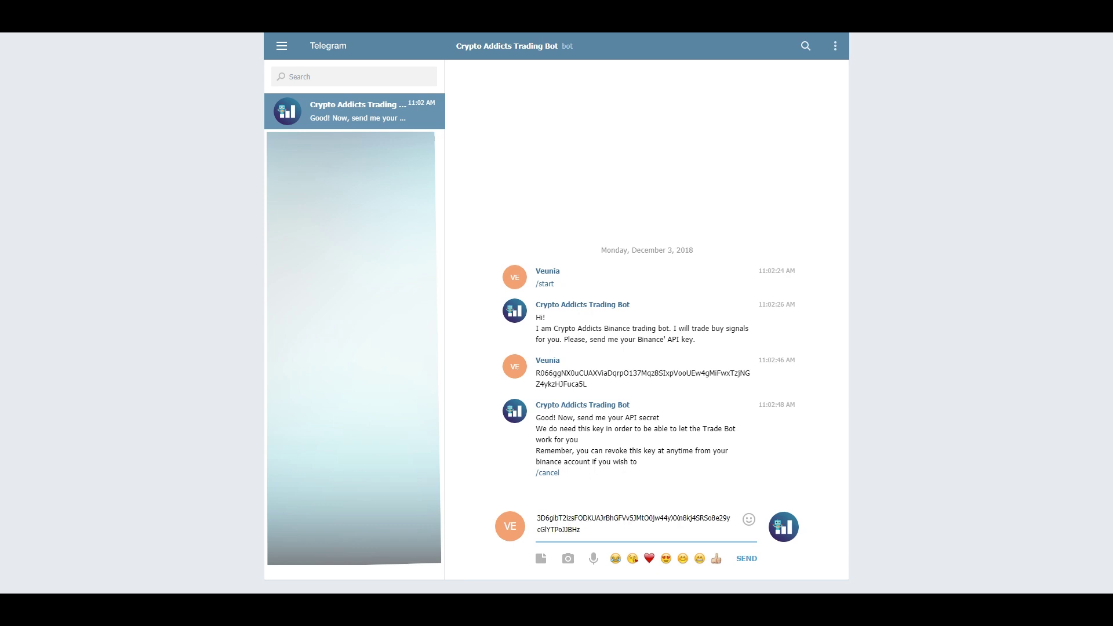
key("Return")
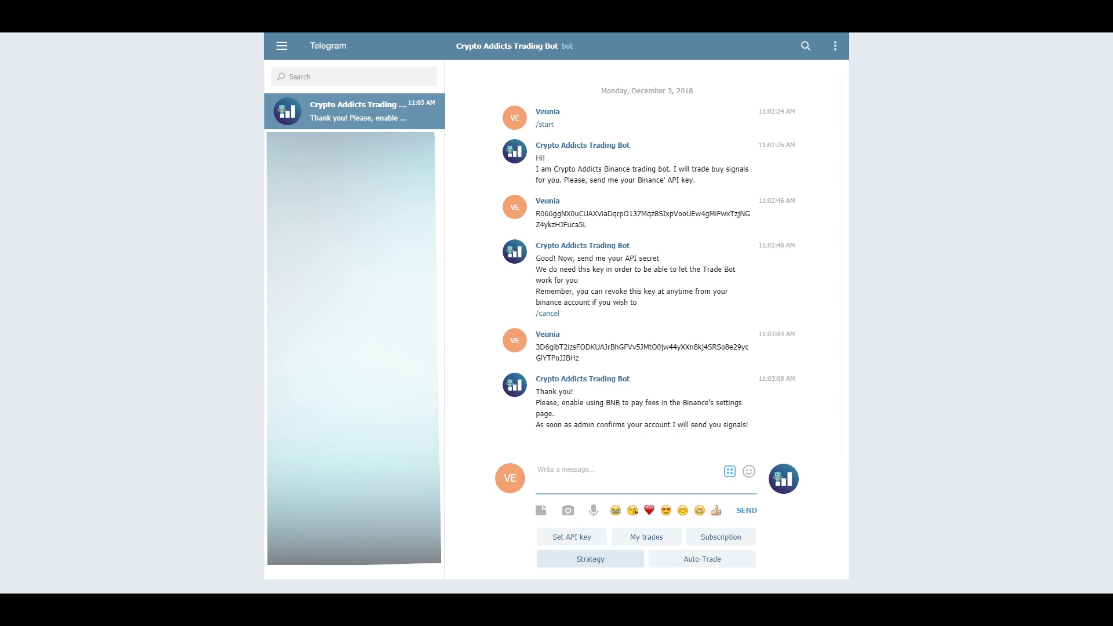
left_click(590, 559)
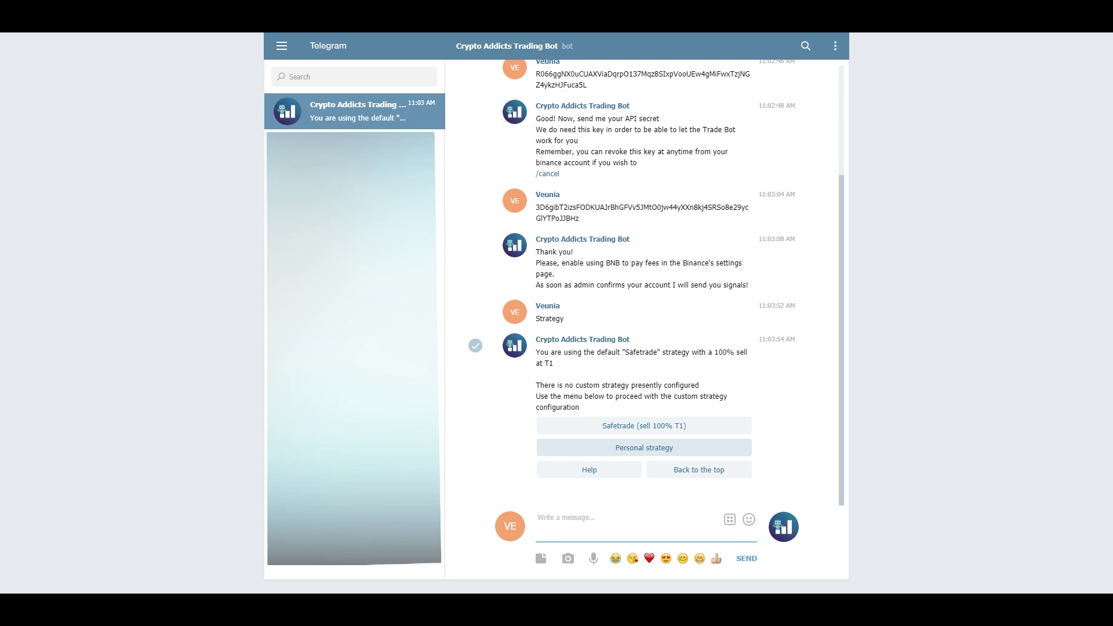
left_click(644, 447)
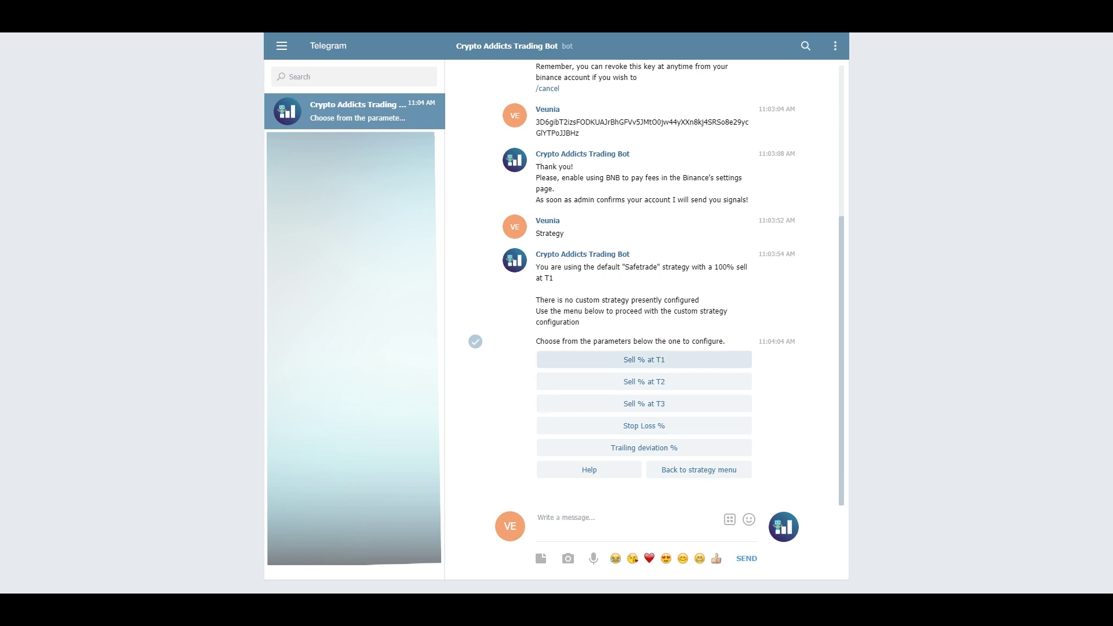
Set Sell % to 50 at T1, 30 at T2 and 20 at T3.
left_click(643, 359)
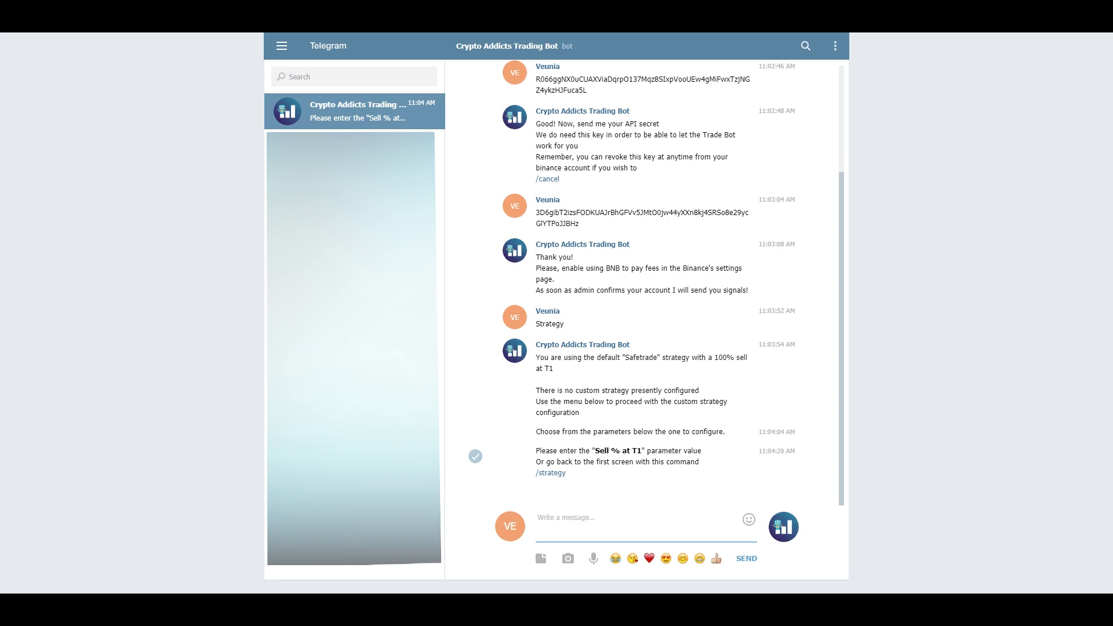
type("50")
key("Return")
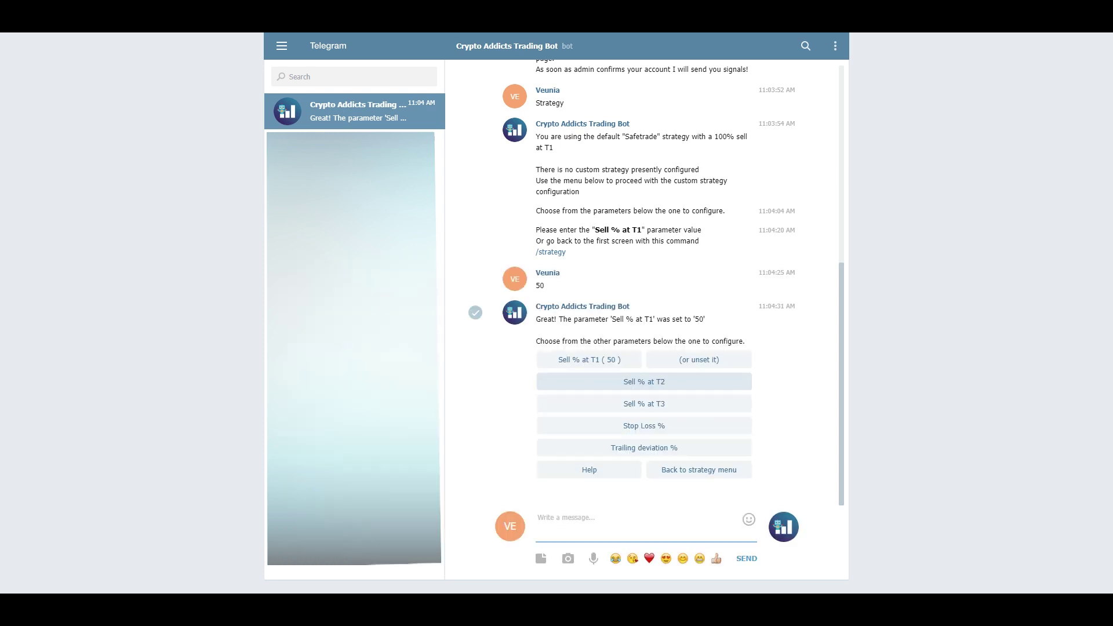
left_click(644, 382)
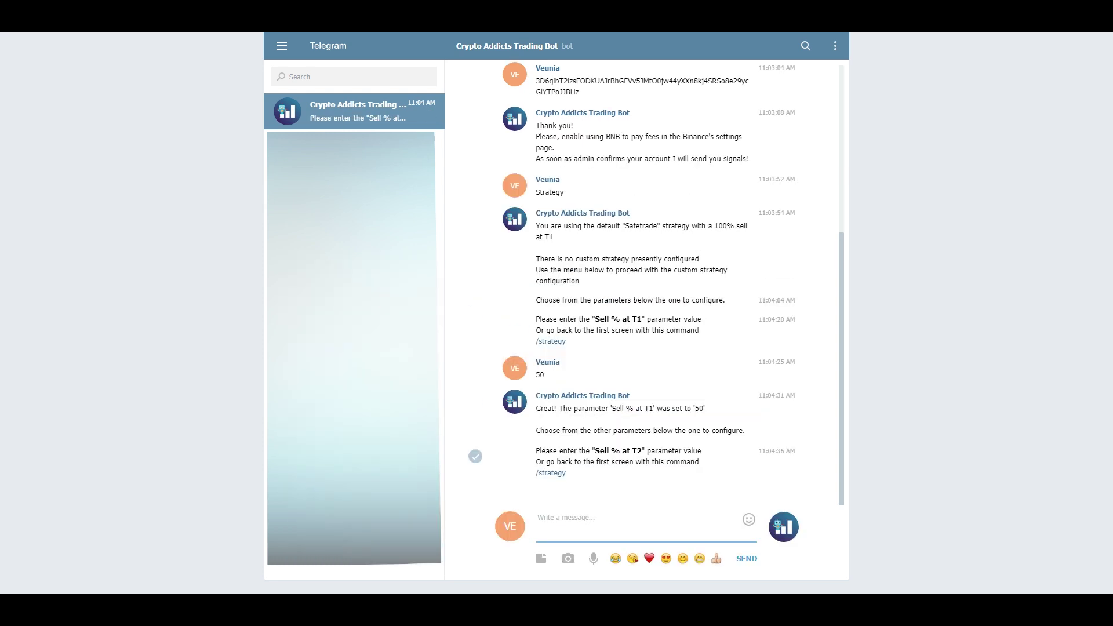
type("30")
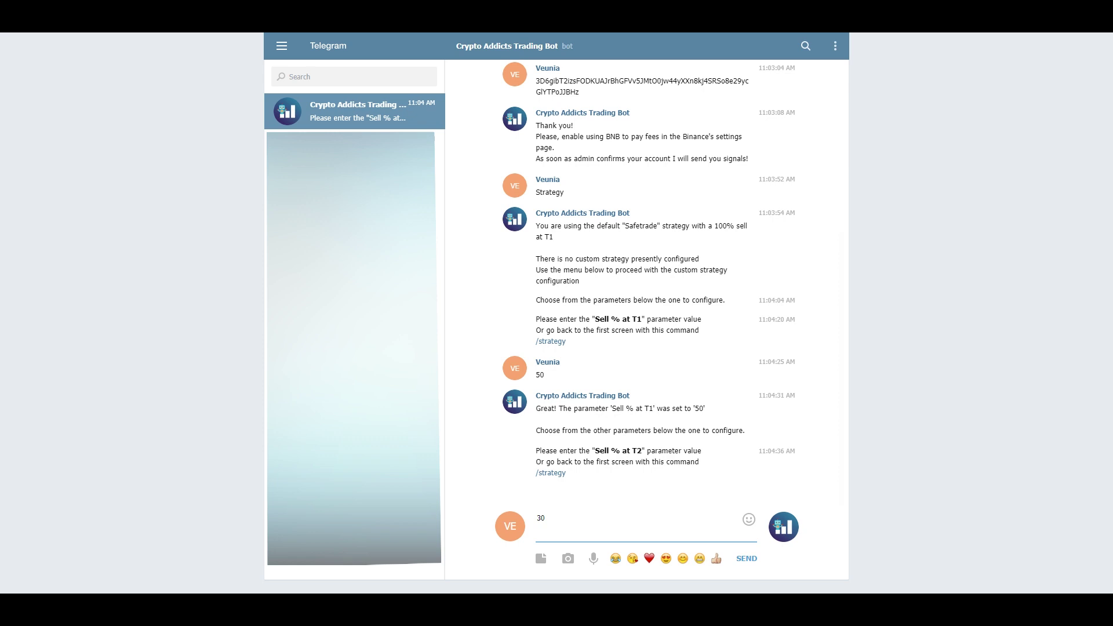
key("Return")
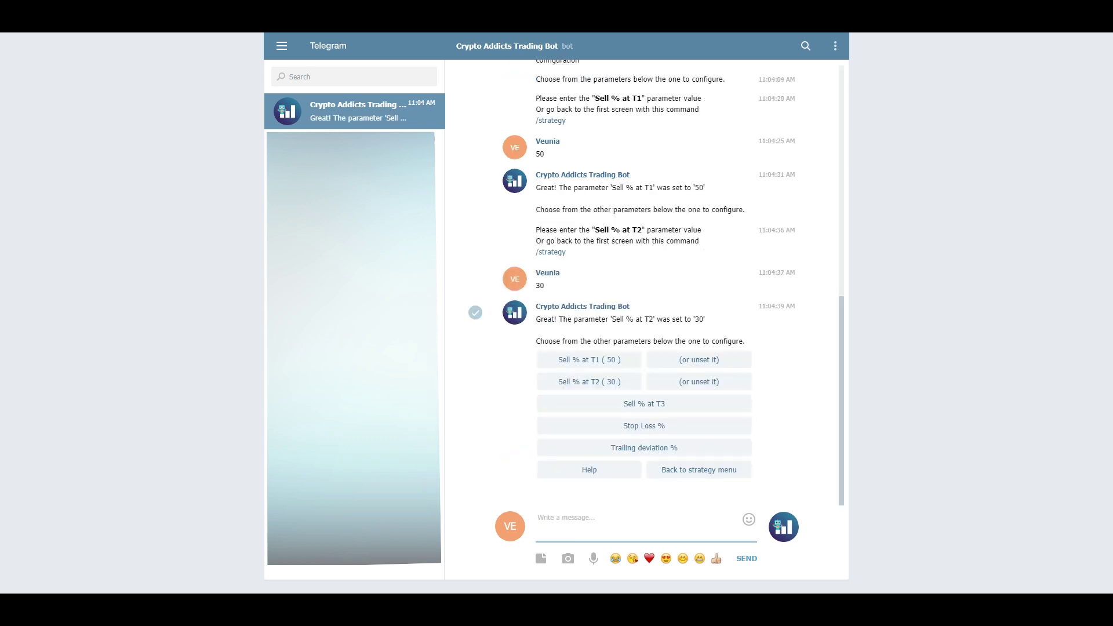
left_click(644, 404)
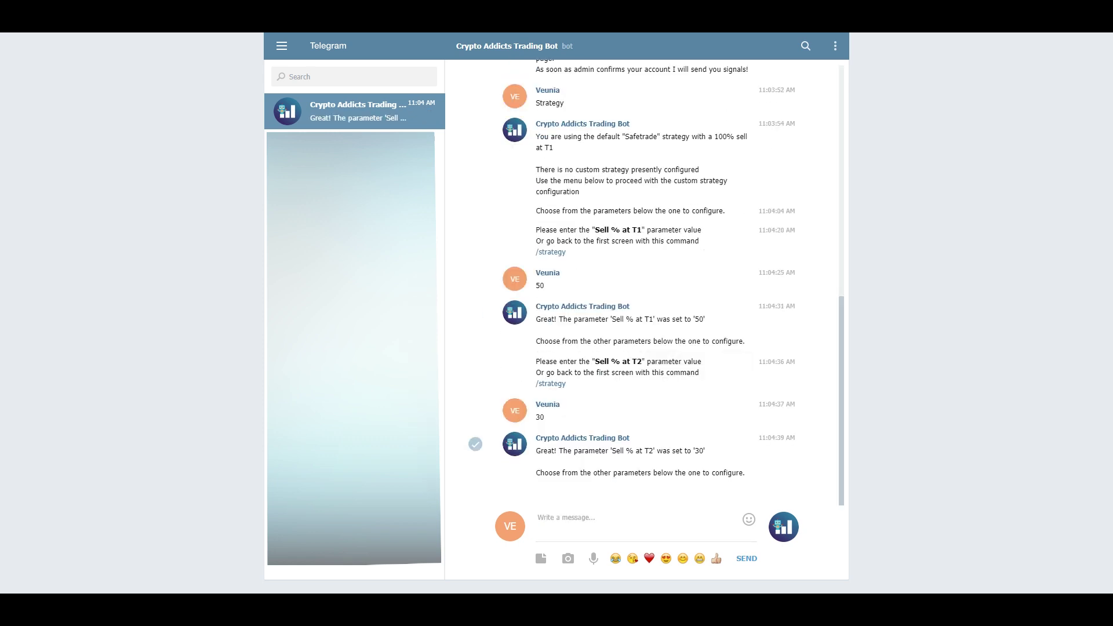
type("20")
key("Return")
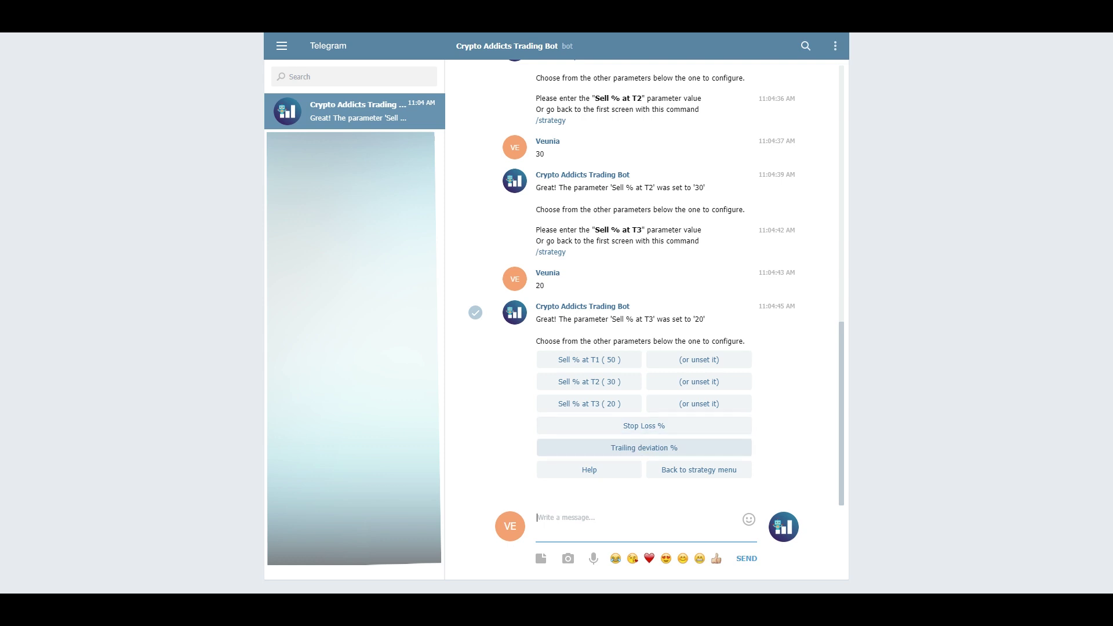
Send 3 as the Stop Loss % value to the trading bot.
left_click(644, 426)
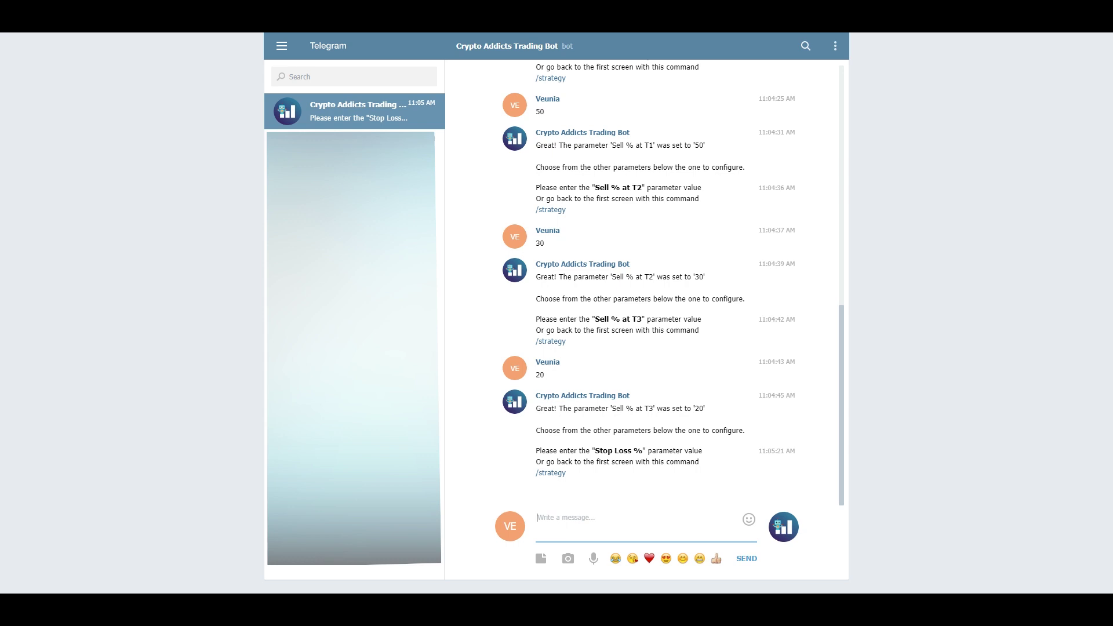
type("3")
key("Return")
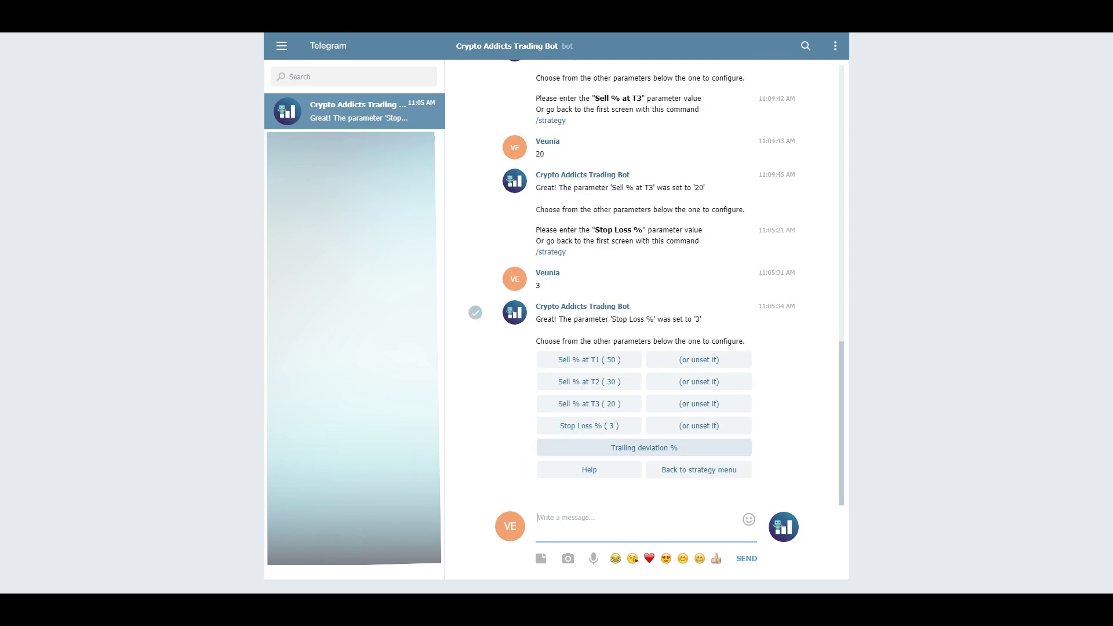
Set Trailing deviation % to 3 and return to the strategy summary.
left_click(644, 447)
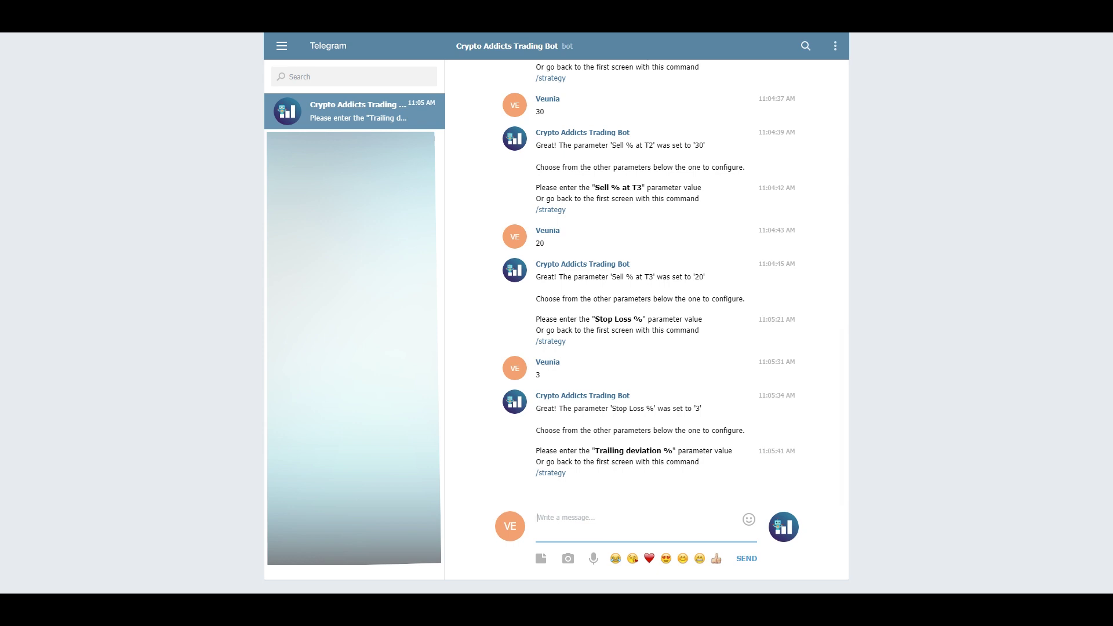
type("3")
key("Return")
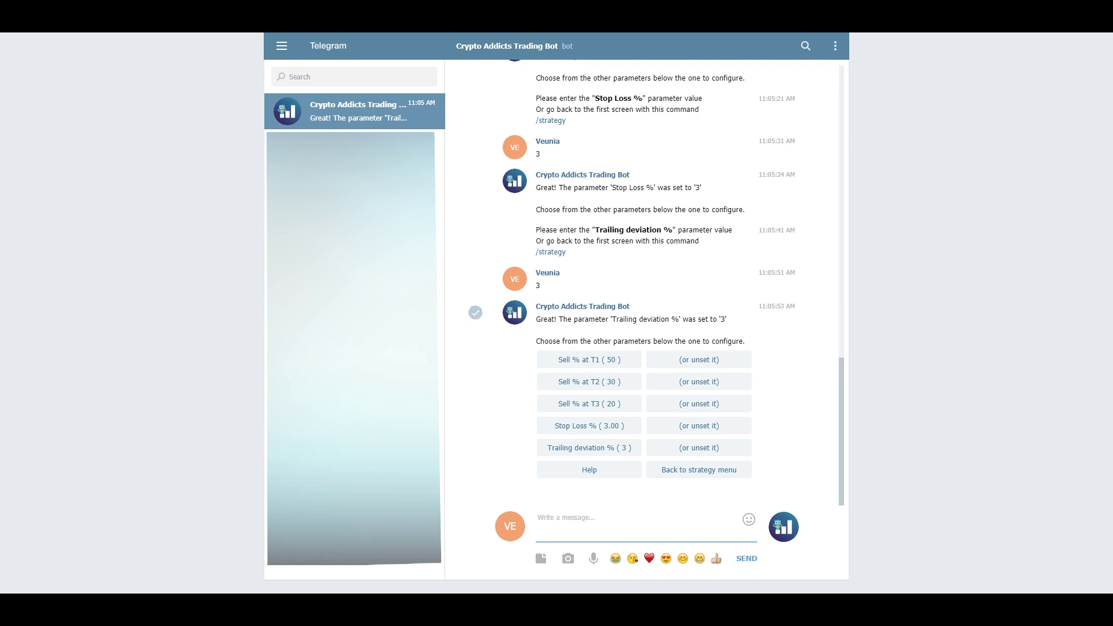
left_click(699, 469)
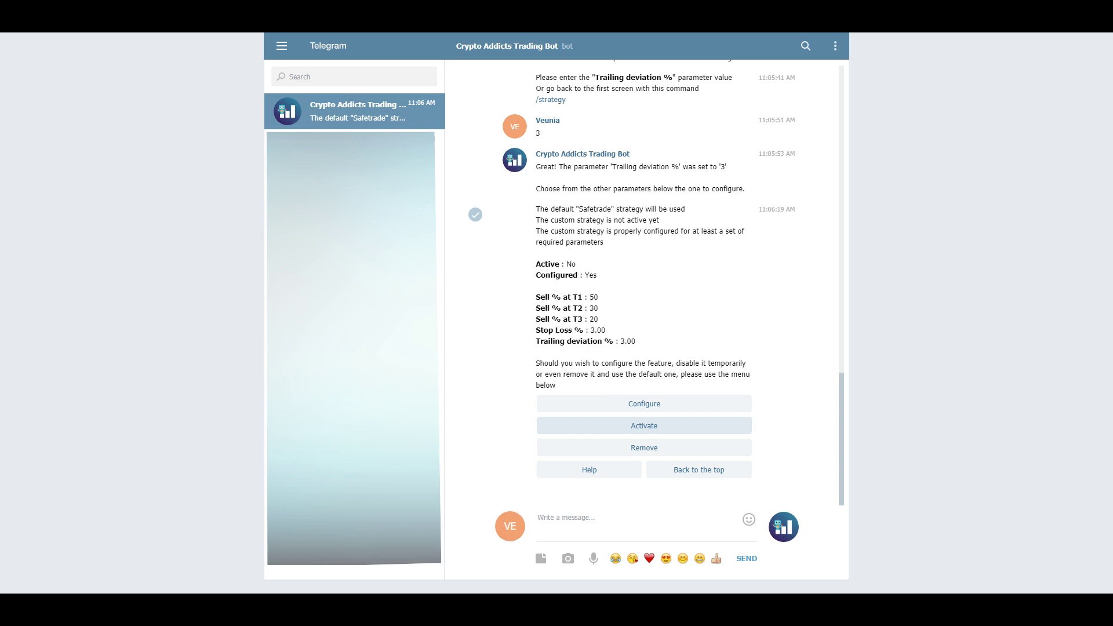
Activate the custom 50/30/20 strategy with 3% stop loss and trailing deviation.
left_click(644, 426)
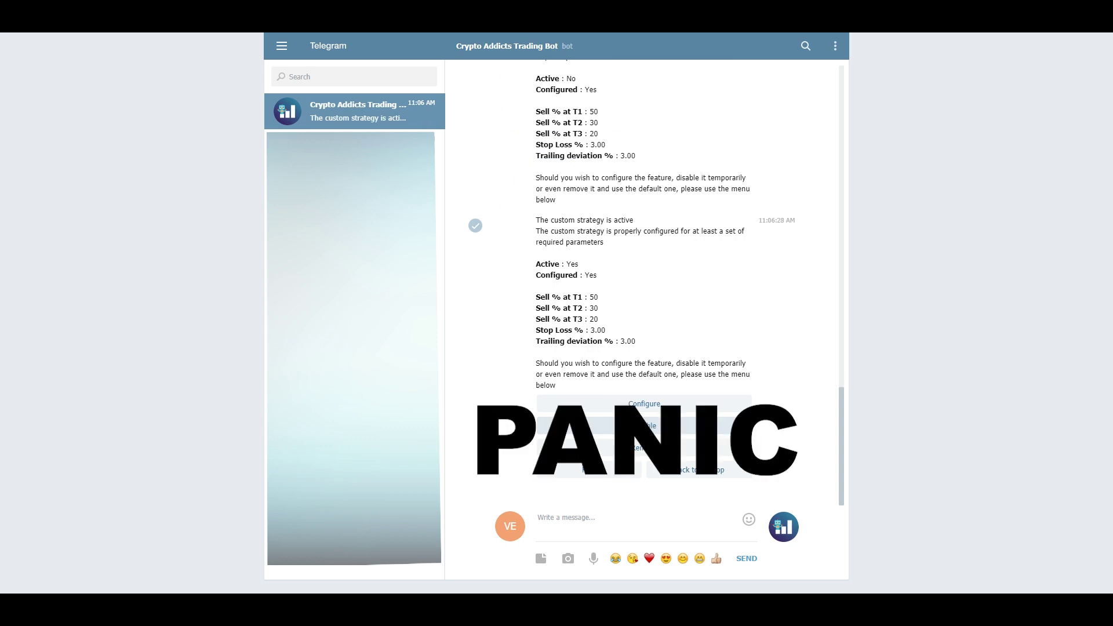